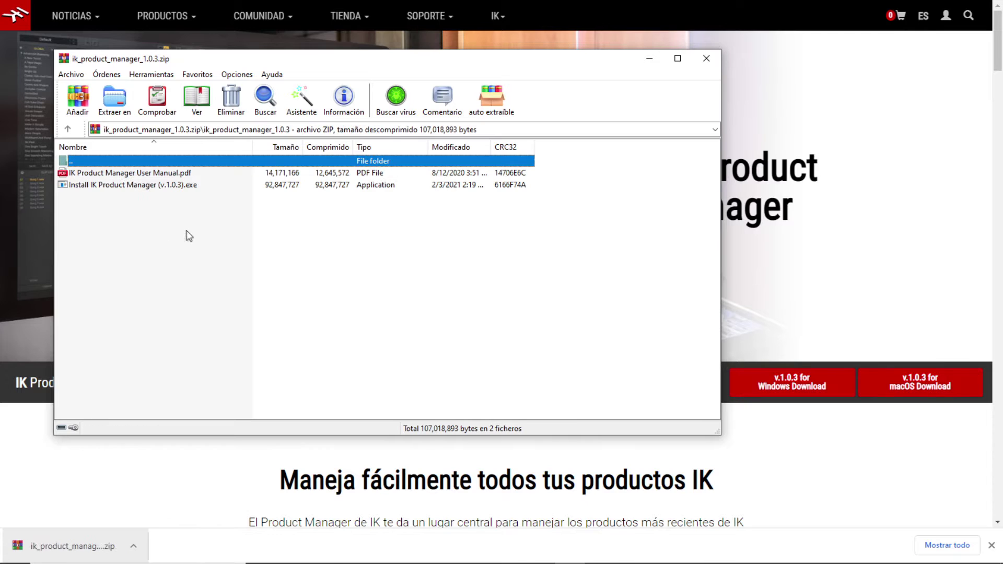
Step: Run the IK Product Manager v.1.0.3 installer from the zip archive and open the product management list
{"action": "key", "text": "Down"}
{"action": "key", "text": "Down"}
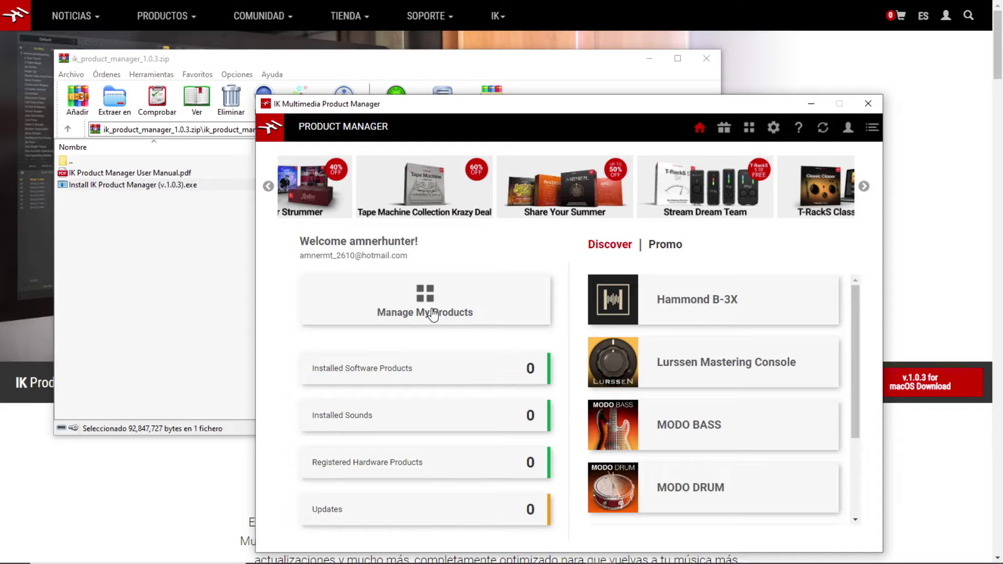
{"action": "left_click", "coordinate": [433, 314]}
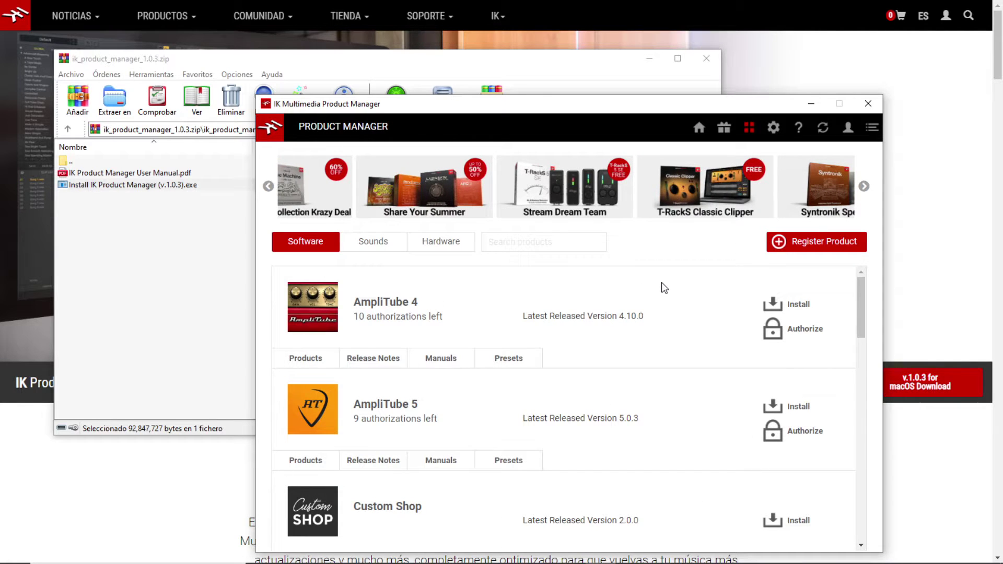
Step: Install Custom Shop from the software list, keeping the default destination folder, and finish its setup
{"action": "scroll", "coordinate": [795, 383], "scroll_direction": "down", "scroll_amount": 5}
{"action": "left_click", "coordinate": [795, 381]}
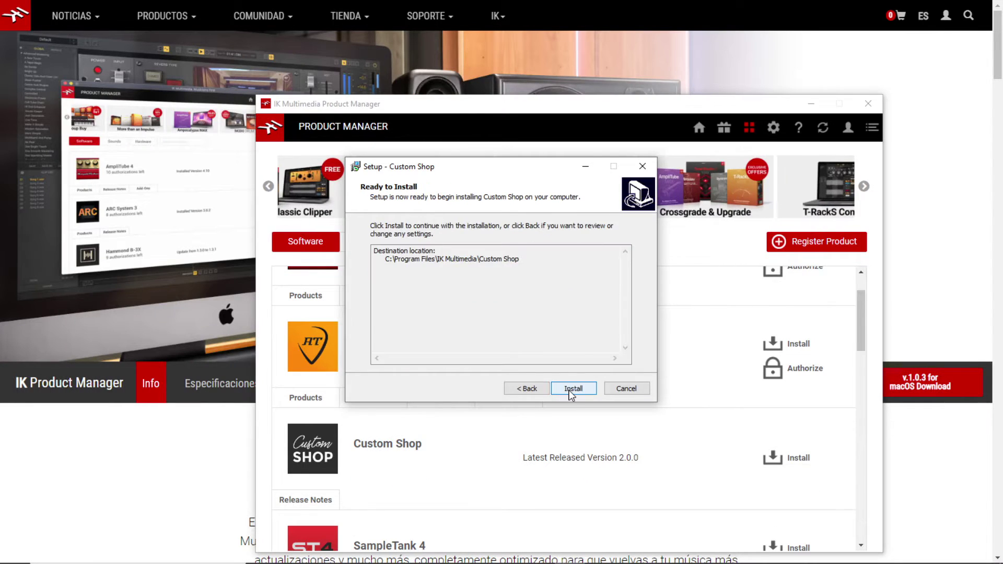
{"action": "left_click", "coordinate": [572, 389]}
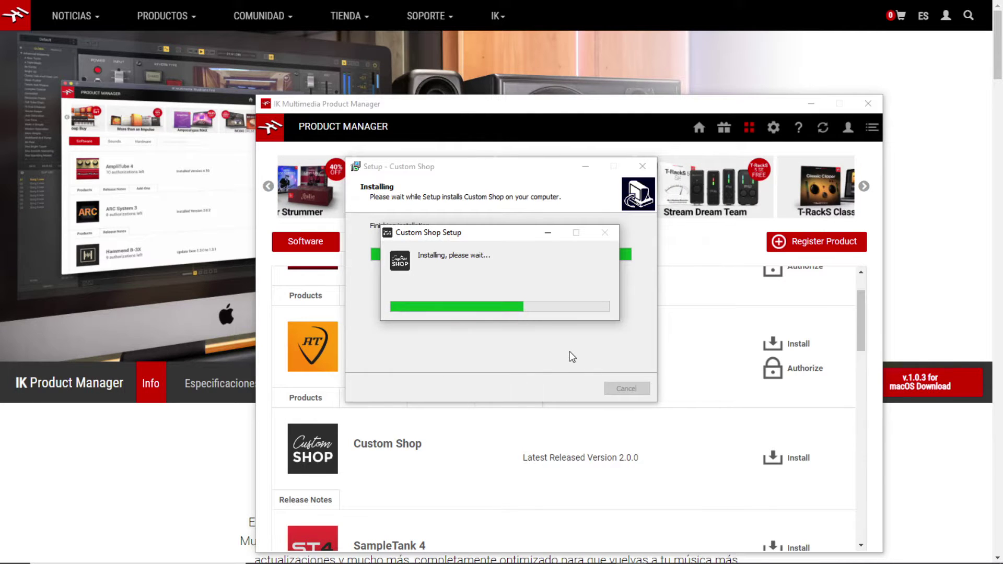
{"action": "left_click", "coordinate": [531, 271]}
{"action": "left_click", "coordinate": [568, 387]}
{"action": "left_click", "coordinate": [795, 403]}
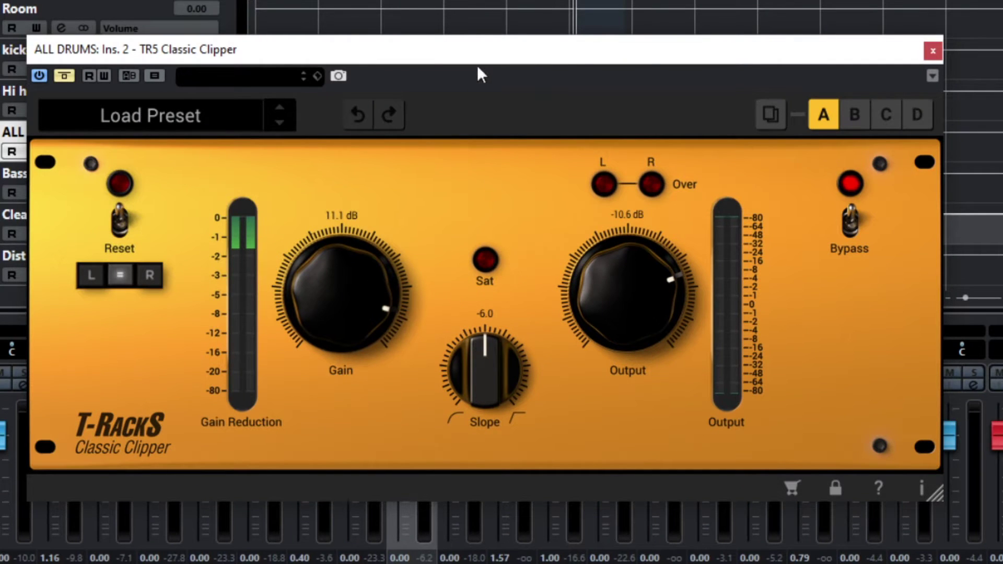
Step: Set the Classic Clipper's Slope to -5.9 and solo the ALL DRUMS channel
{"action": "left_click_drag", "start_coordinate": [477, 59], "coordinate": [495, 58]}
{"action": "left_click_drag", "start_coordinate": [503, 368], "coordinate": [497, 488]}
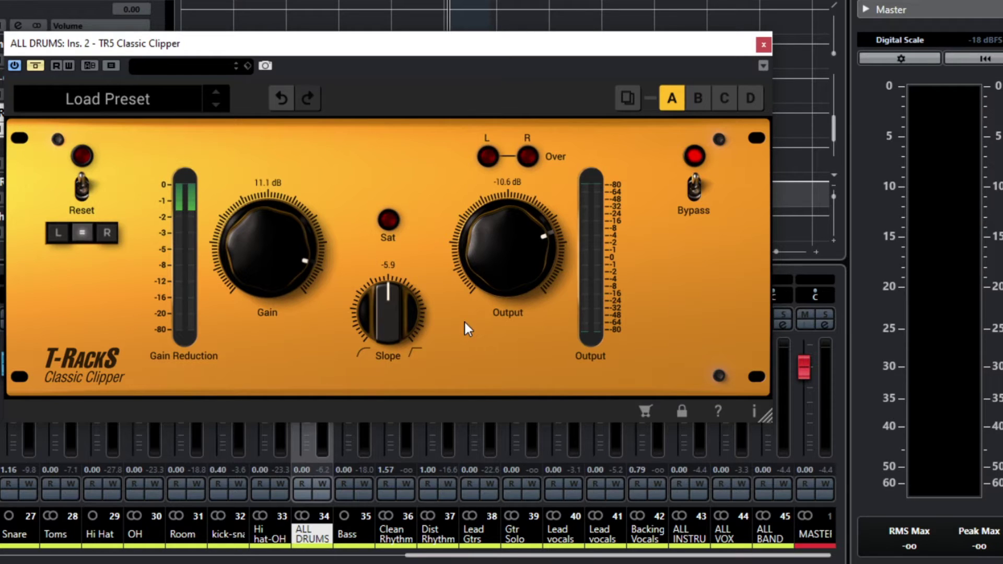
{"action": "key", "text": "s"}
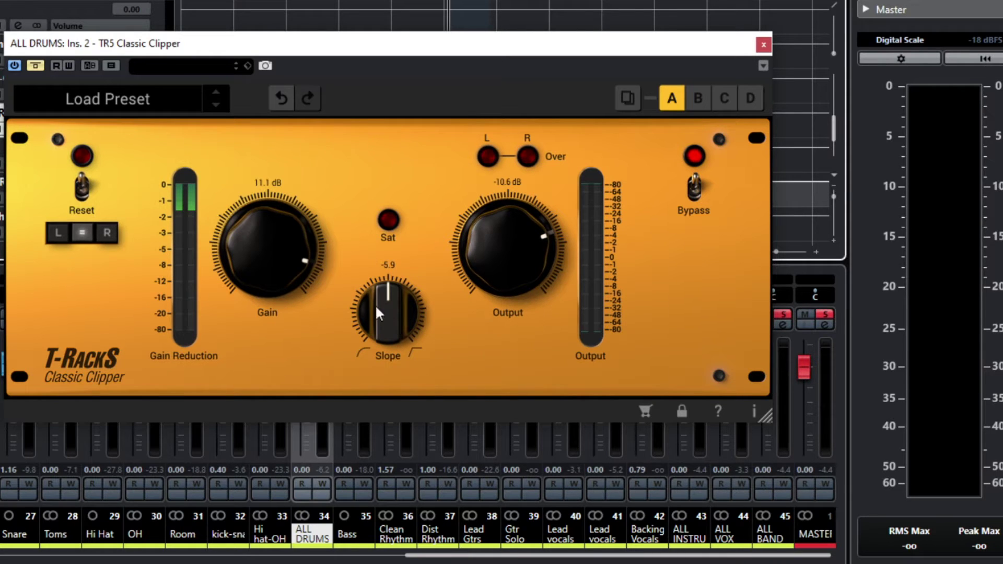
Step: Play the soloed drums without clipping to check the master levels, and activate the bypassed Classic Clipper insert
{"action": "key", "text": "space"}
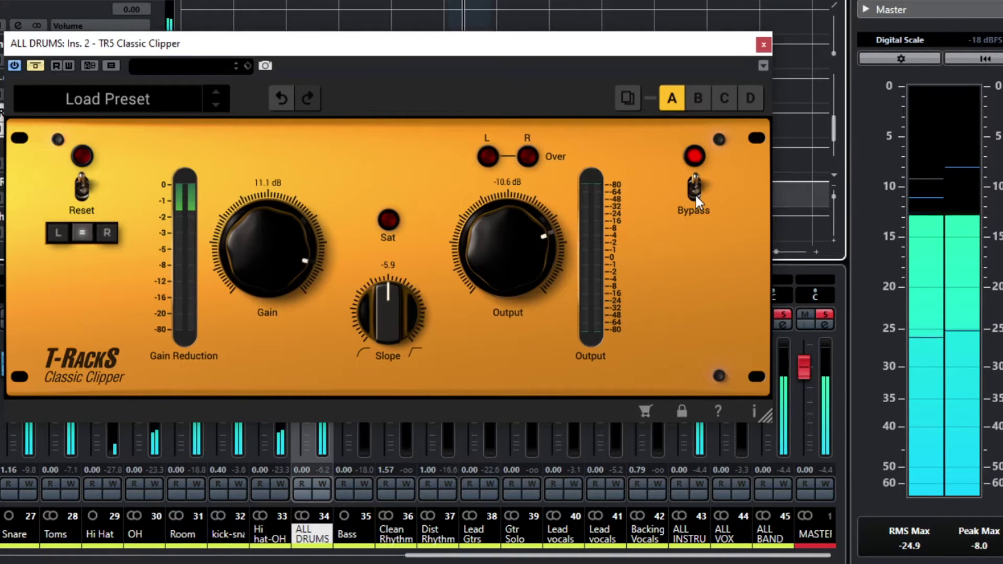
{"action": "key", "text": "space"}
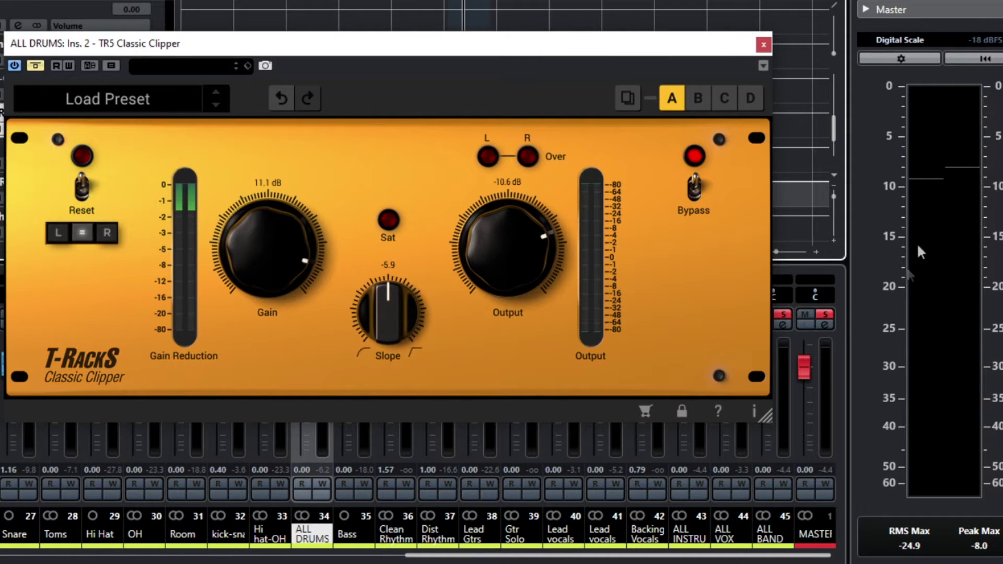
{"action": "key", "text": "space"}
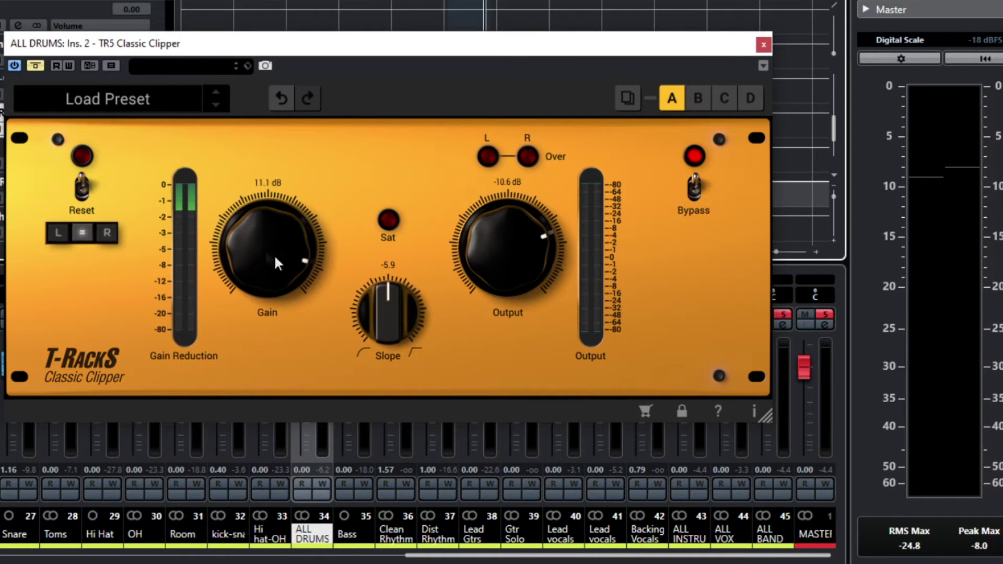
{"action": "key", "text": "space"}
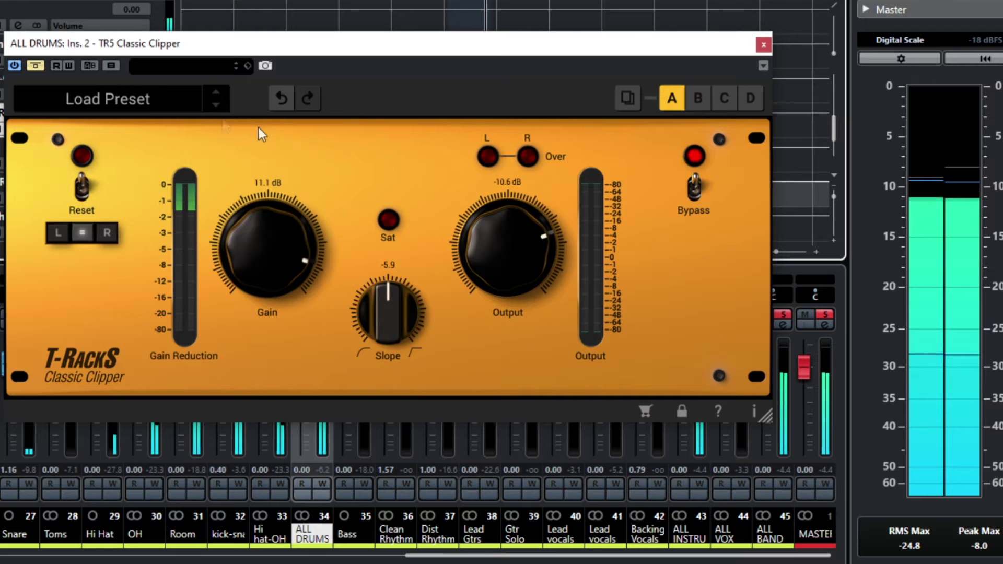
{"action": "left_click", "coordinate": [35, 65]}
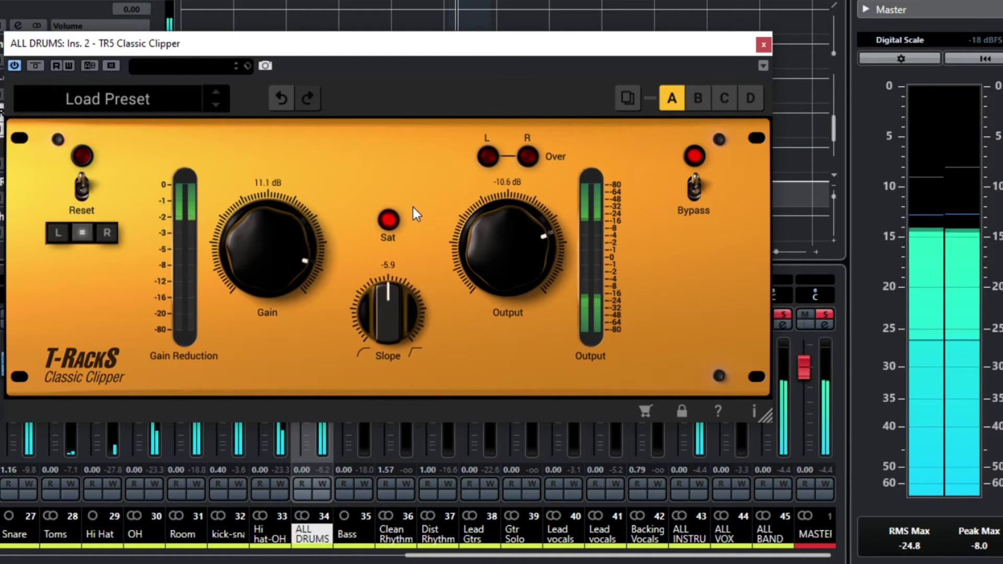
Step: Compare the soloed drums with the clipper switched in and out, resetting the master meter's peak reading between passes
{"action": "left_click", "coordinate": [695, 189]}
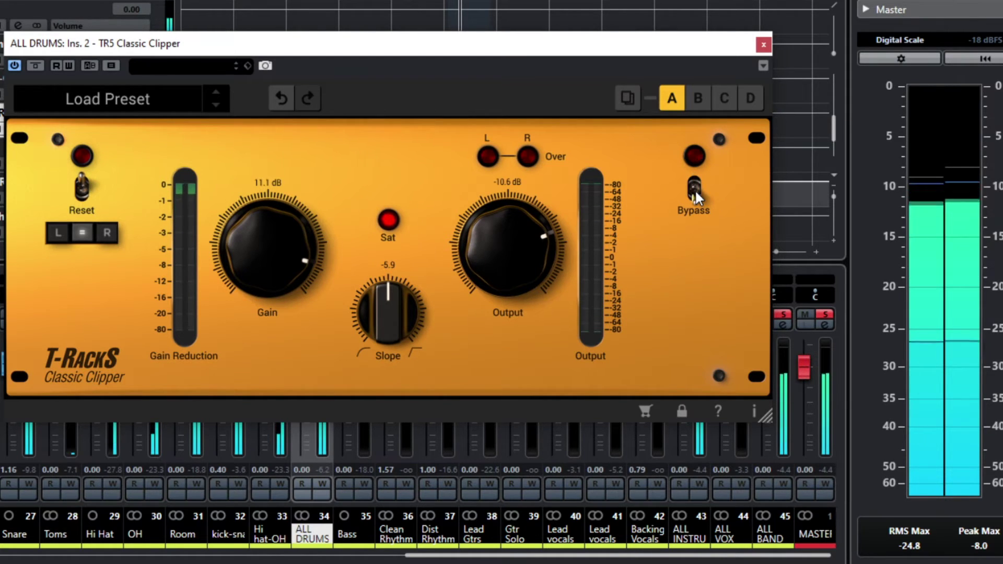
{"action": "left_click", "coordinate": [695, 189]}
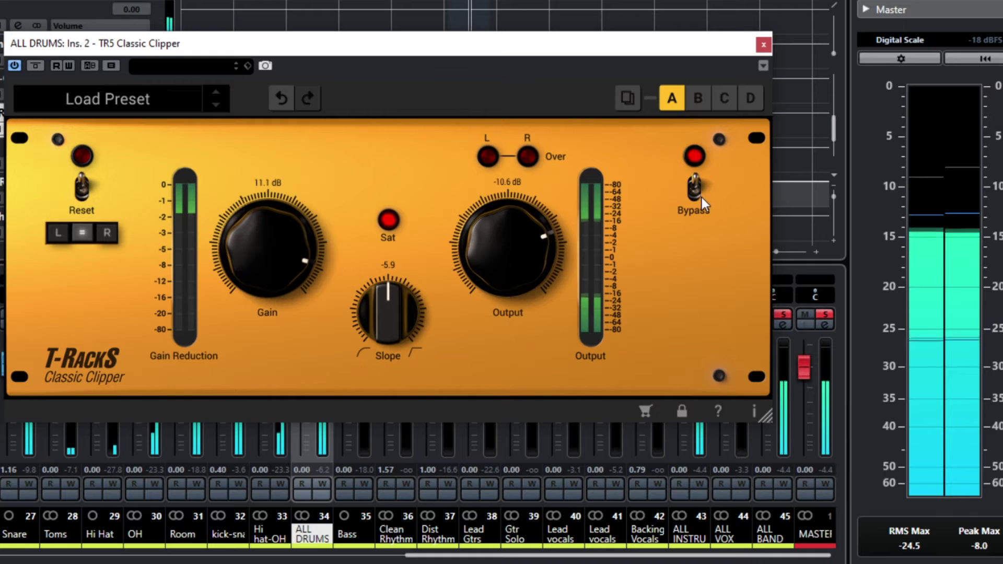
{"action": "left_click", "coordinate": [696, 193]}
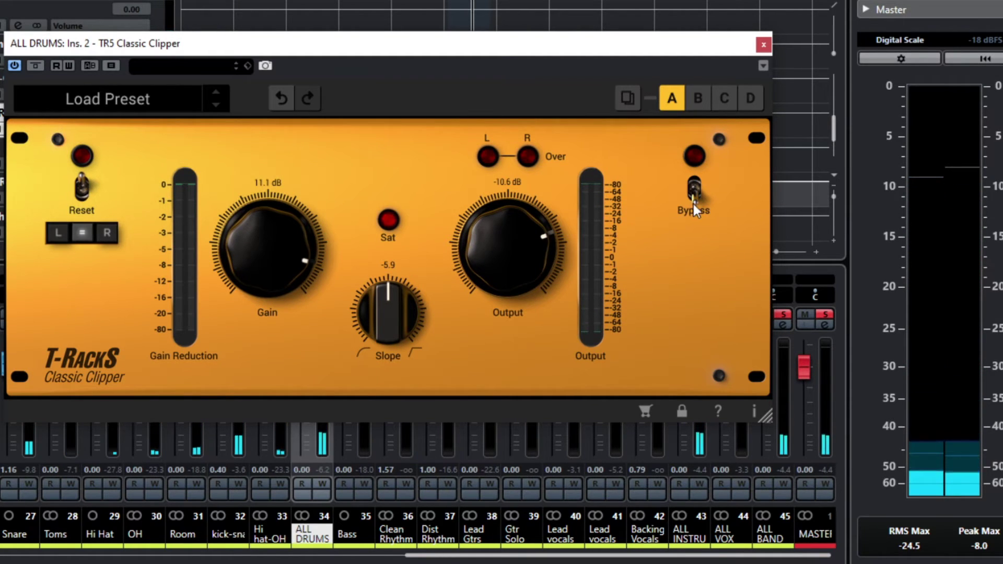
{"action": "left_click", "coordinate": [972, 533]}
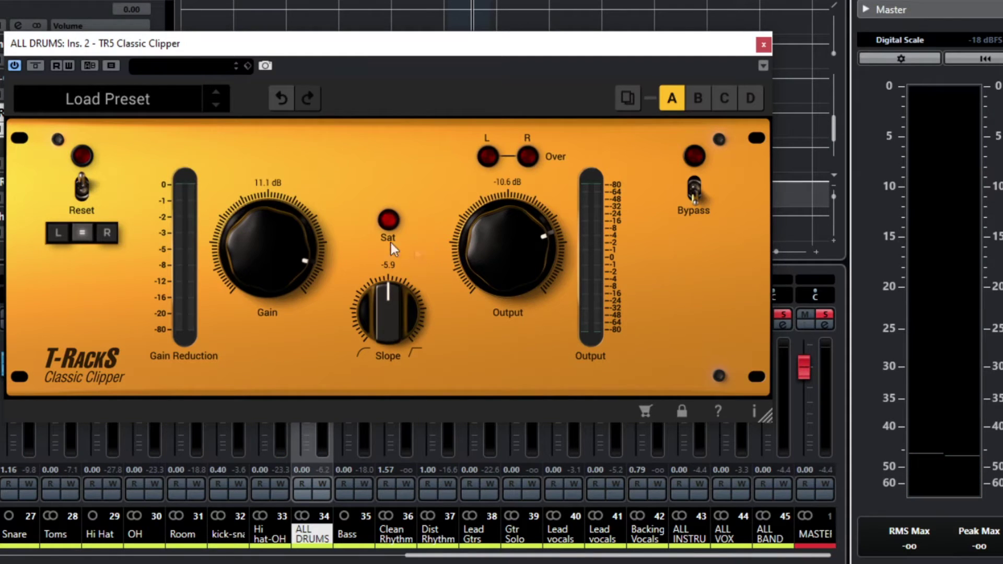
{"action": "key", "text": "space"}
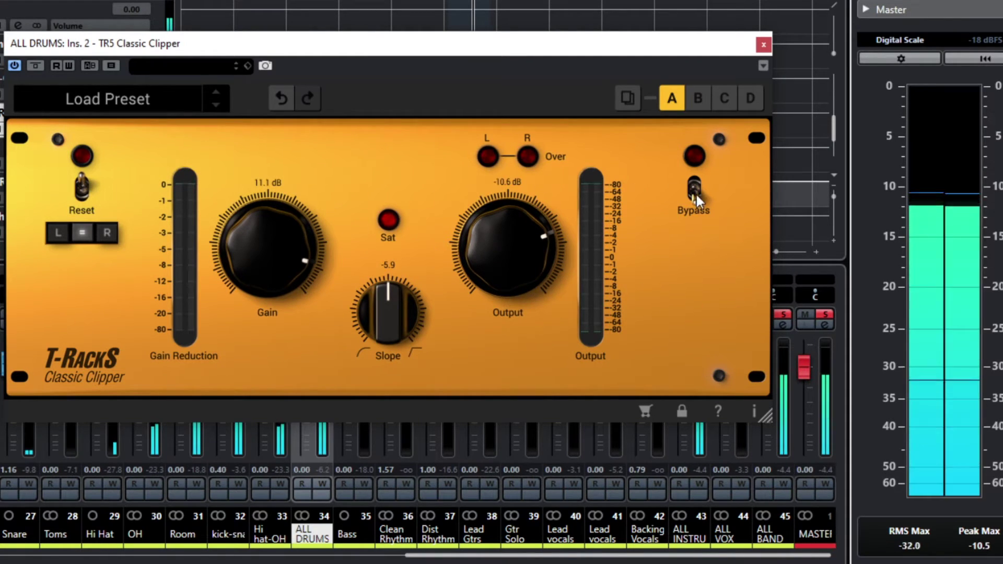
{"action": "left_click", "coordinate": [695, 189]}
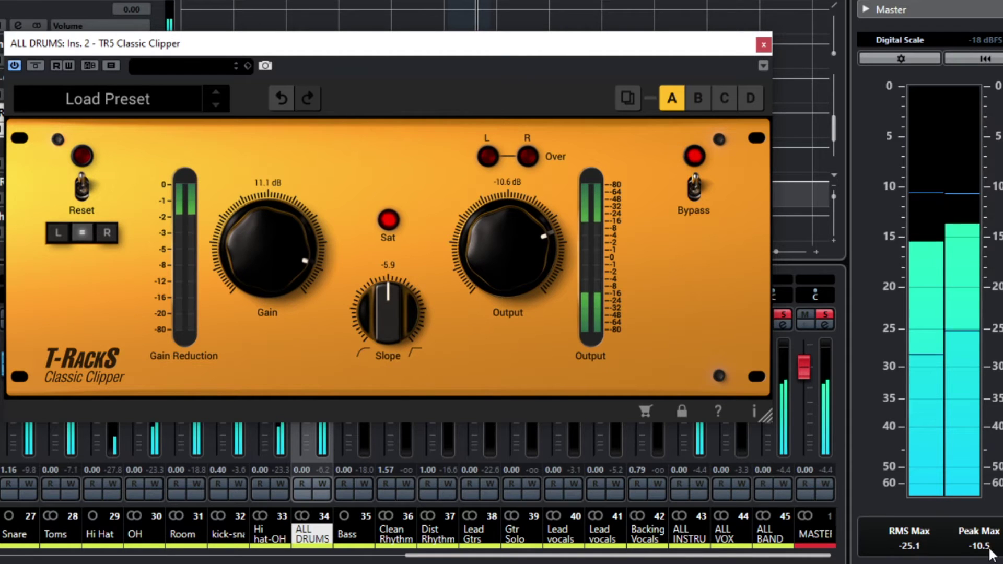
{"action": "left_click", "coordinate": [949, 225]}
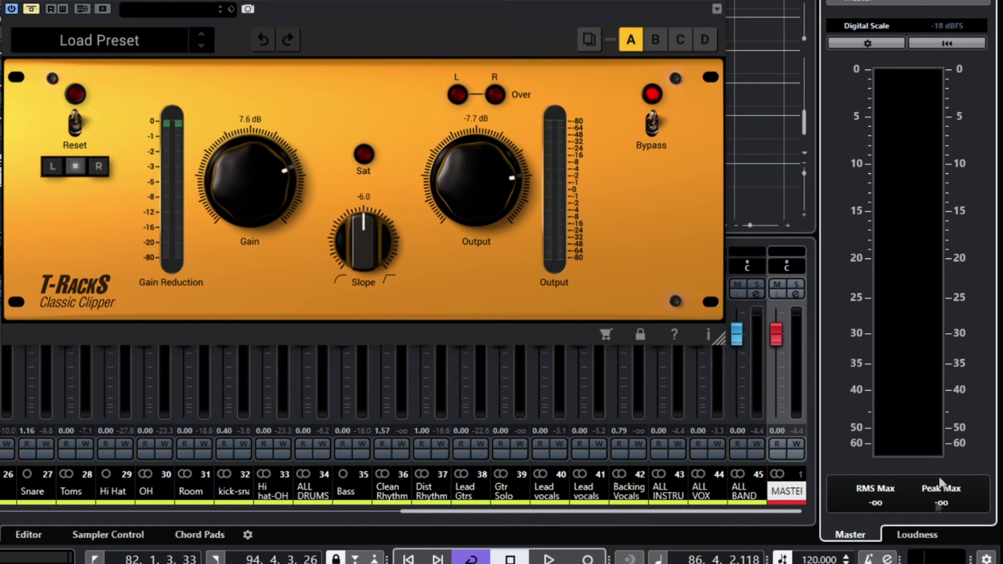
Step: Play the full mix without the MASTER channel's Classic Clipper, activate the insert and reset the master meter
{"action": "key", "text": "space"}
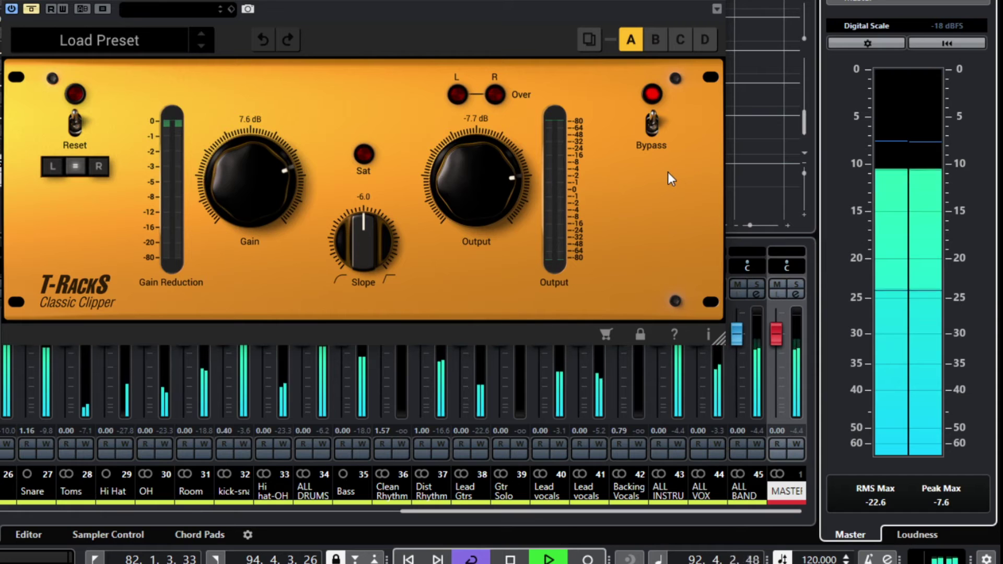
{"action": "key", "text": "space"}
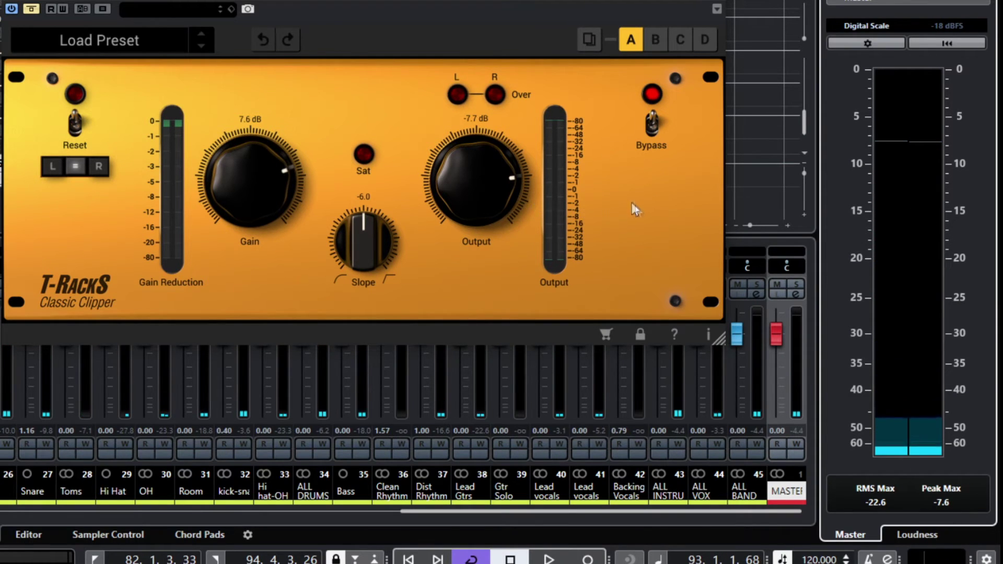
{"action": "key", "text": "space"}
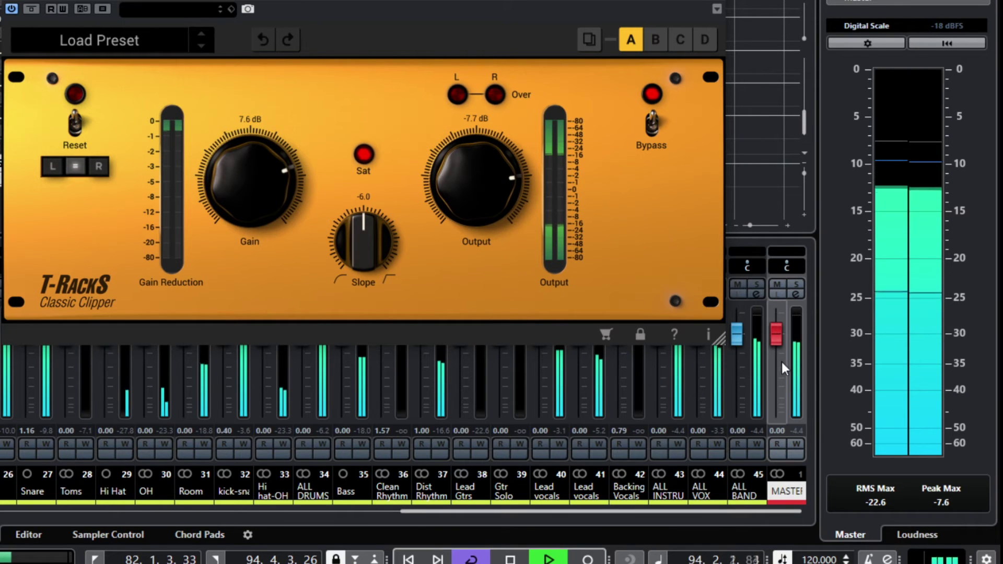
{"action": "left_click", "coordinate": [939, 501]}
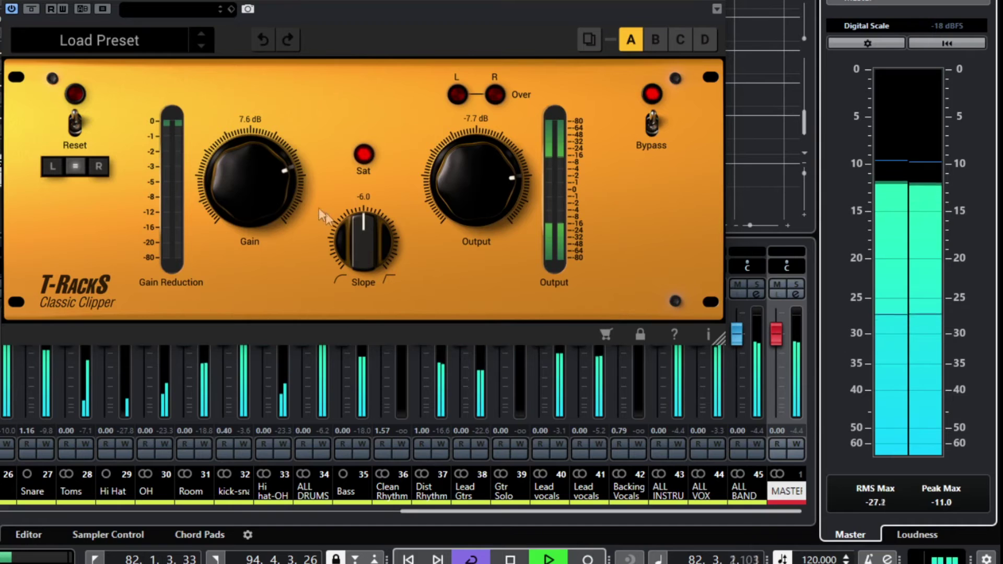
Step: Set the master clipper's Gain to 6.4 dB and its Output to -6.5 dB while the mix plays
{"action": "left_click_drag", "start_coordinate": [277, 195], "coordinate": [278, 200]}
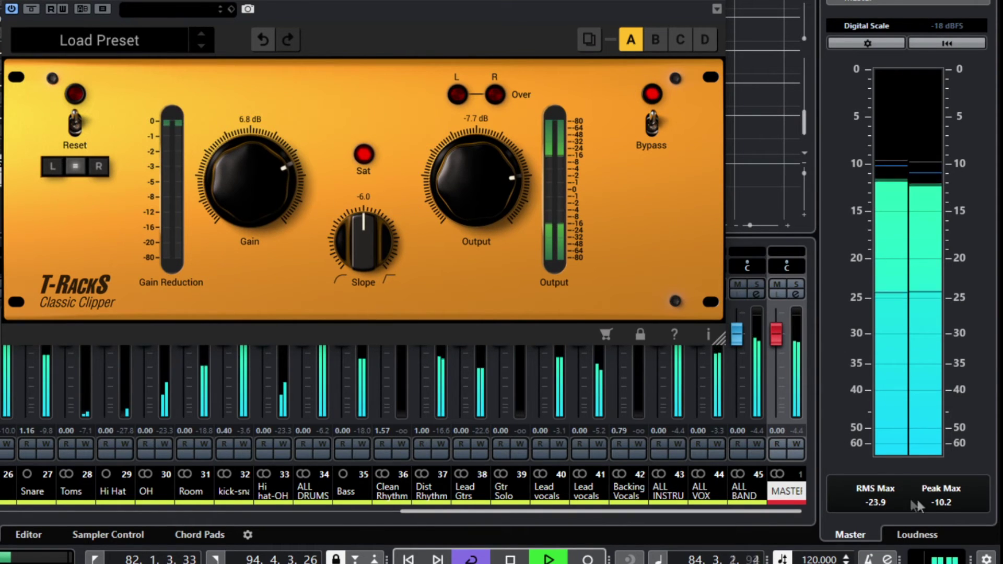
{"action": "left_click", "coordinate": [949, 503]}
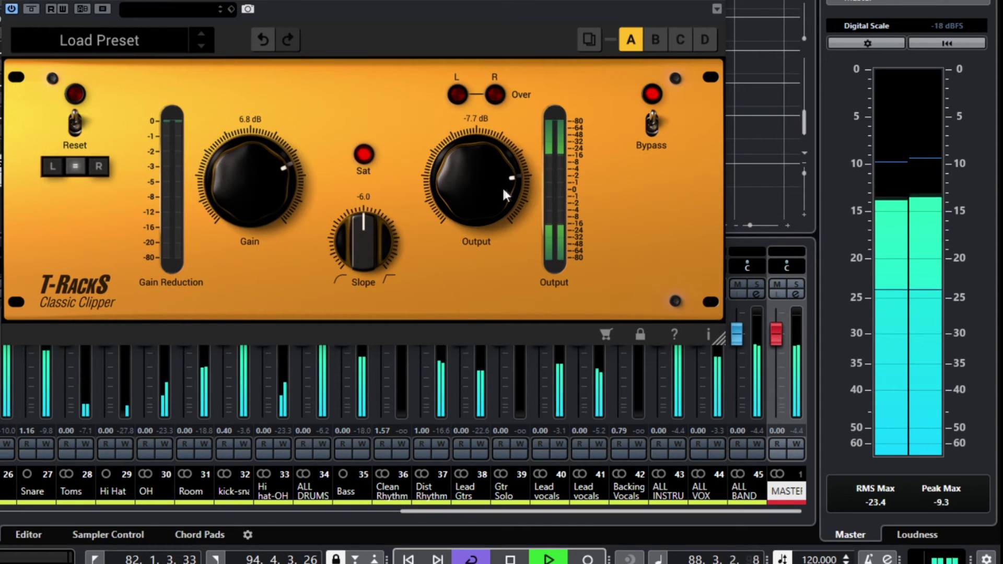
{"action": "left_click_drag", "start_coordinate": [484, 184], "coordinate": [486, 181]}
{"action": "scroll", "coordinate": [241, 172], "scroll_direction": "down", "scroll_amount": 1}
{"action": "scroll", "coordinate": [240, 171], "scroll_direction": "down", "scroll_amount": 3}
Step: Compare the full mix with the master clipper switched in and out, resetting the meter to check RMS and peak levels
{"action": "left_click", "coordinate": [650, 125]}
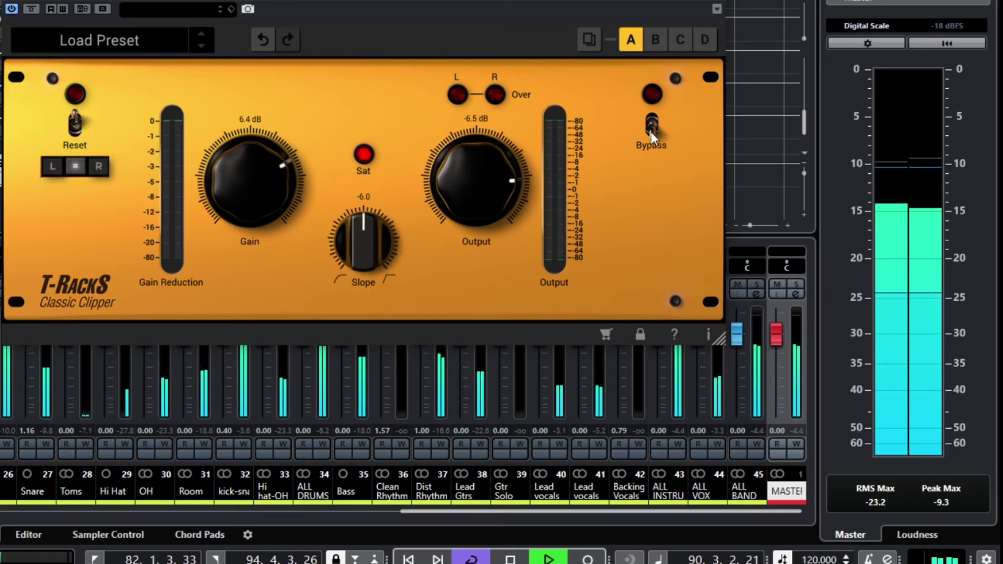
{"action": "left_click", "coordinate": [651, 125]}
{"action": "left_click", "coordinate": [947, 510]}
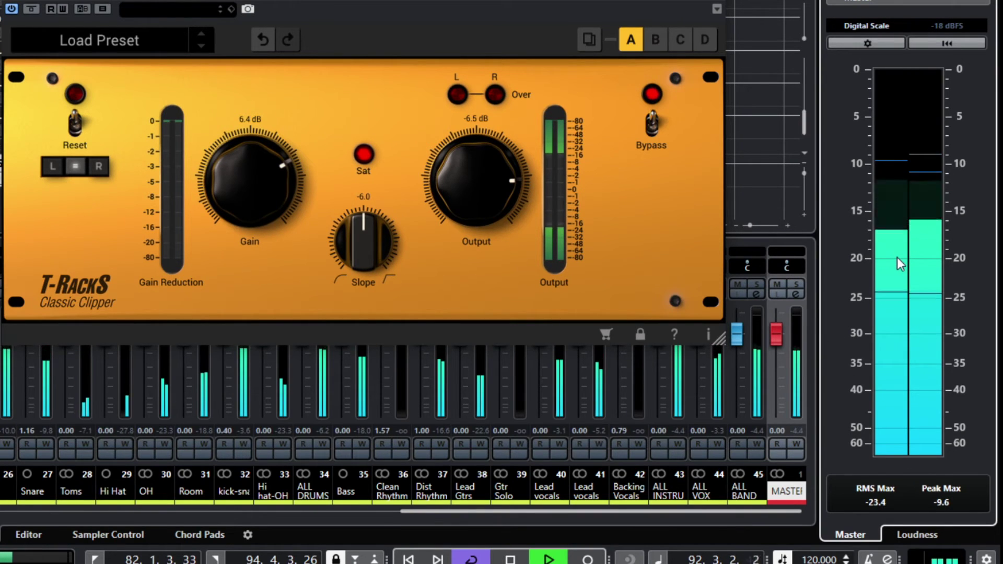
{"action": "left_click", "coordinate": [946, 502]}
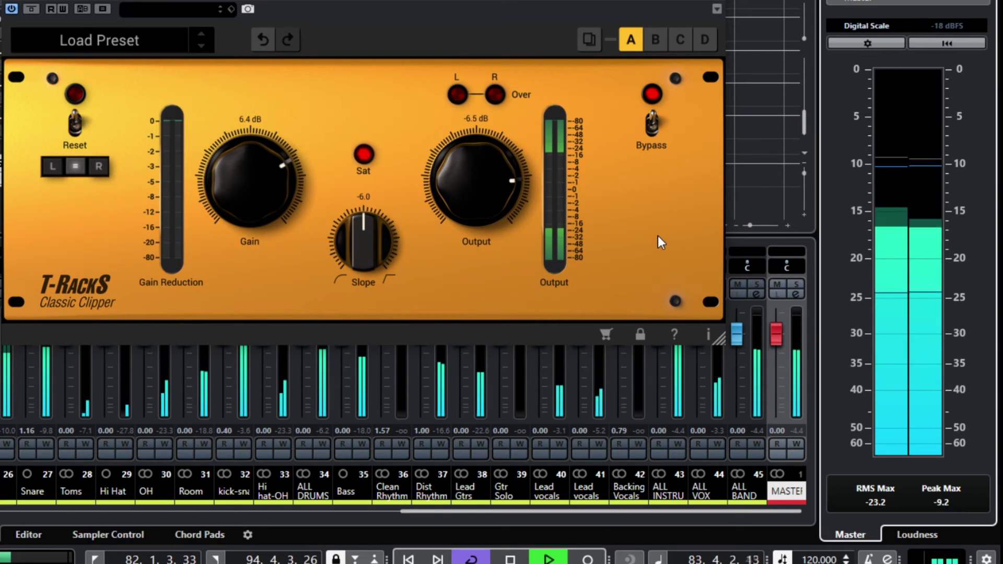
{"action": "key", "text": "space"}
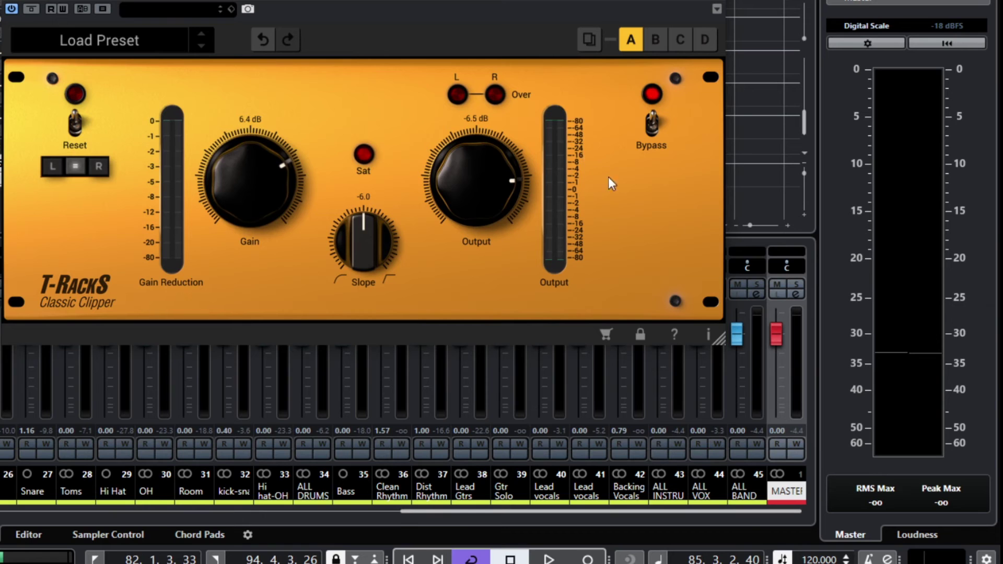
{"action": "key", "text": "space"}
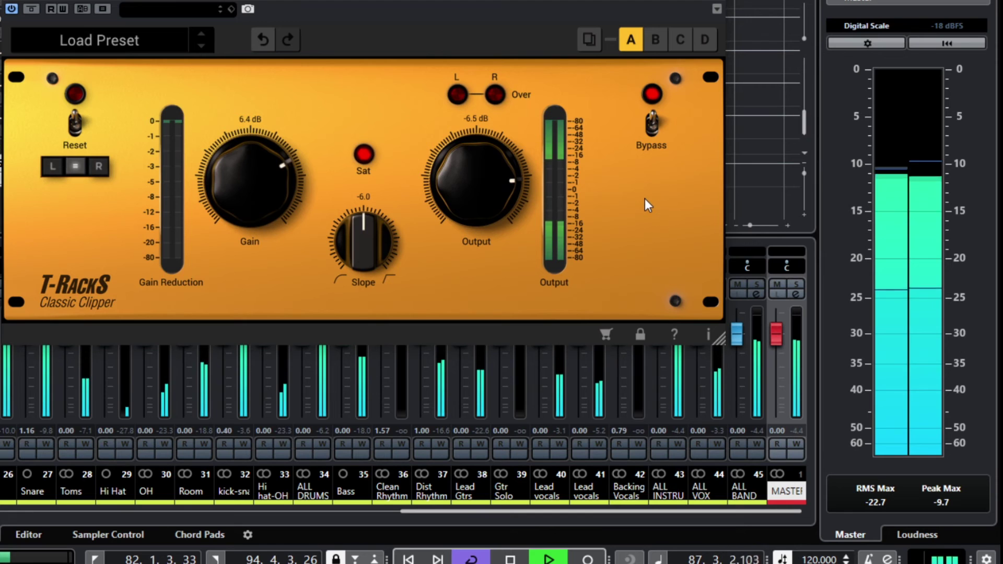
{"action": "left_click", "coordinate": [651, 137]}
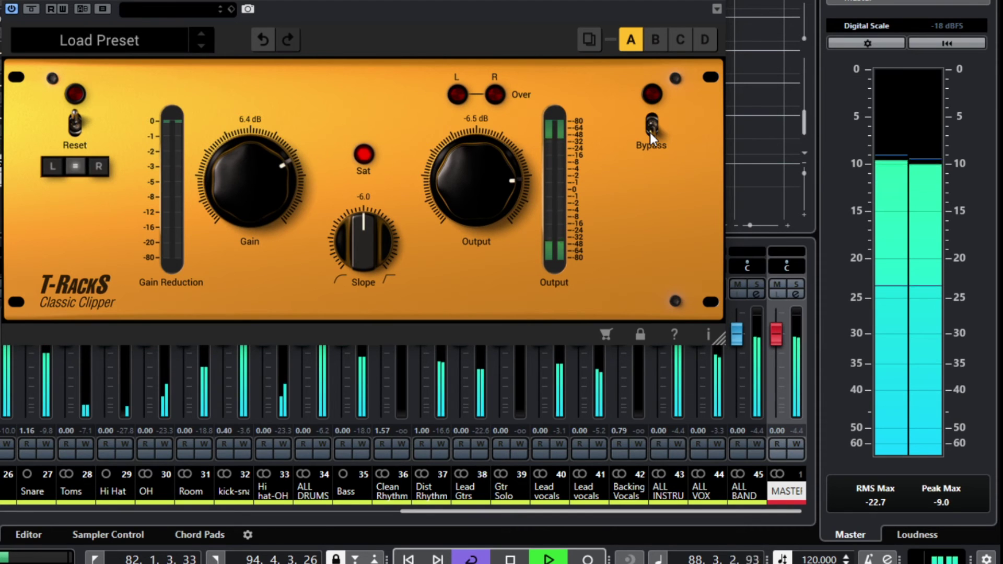
{"action": "left_click", "coordinate": [652, 133]}
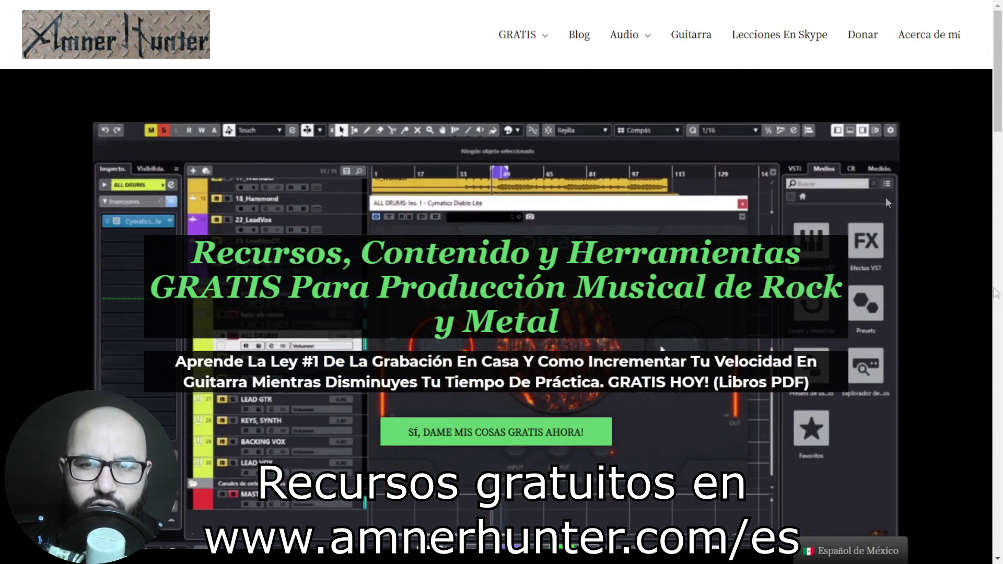
Step: Switch to the resources website and view the options offered under GRATIS
{"action": "mouse_move", "coordinate": [533, 38]}
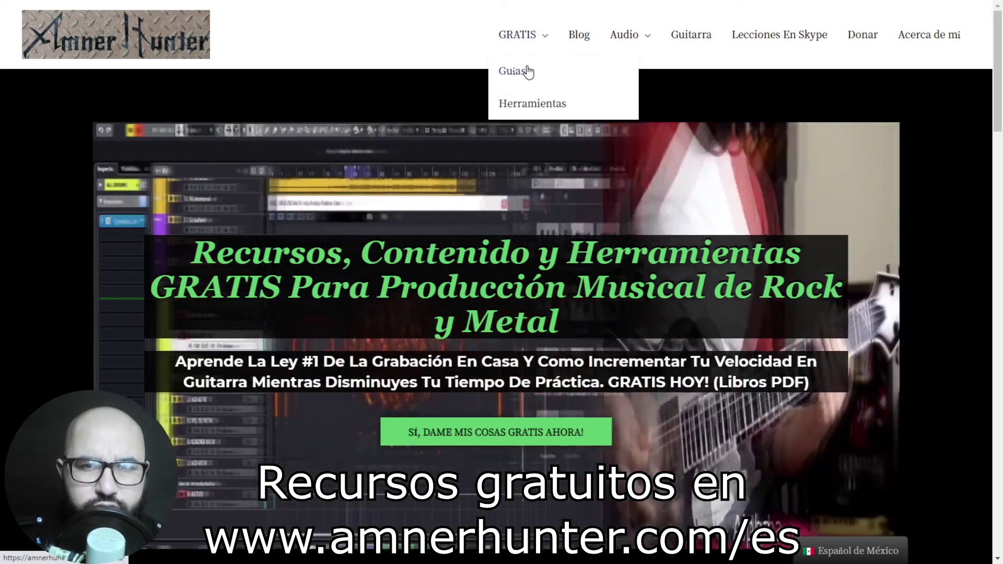